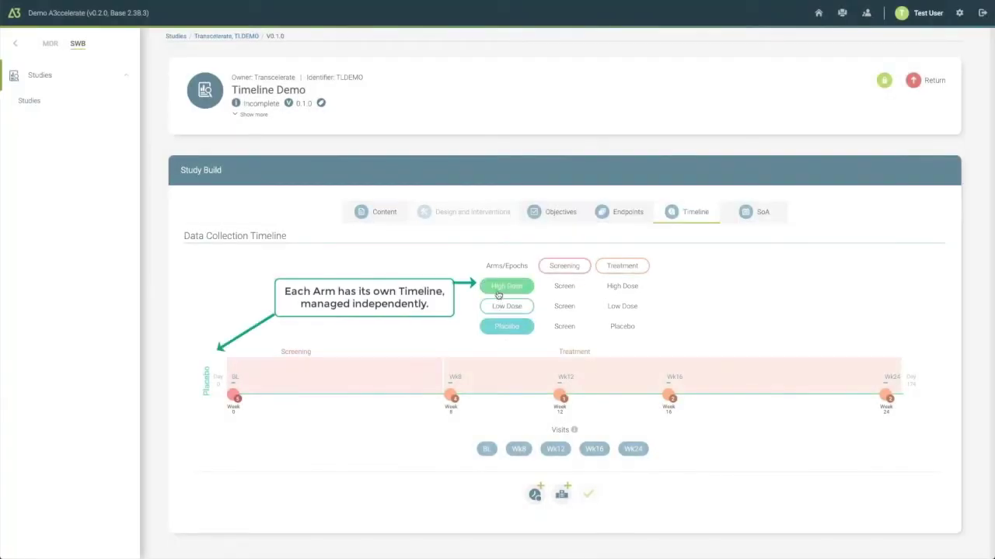
# - Filter the High Dose timeline by the Screening epoch and by the Treatment epoch, and restore the full timeline
pyautogui.click(561, 268)
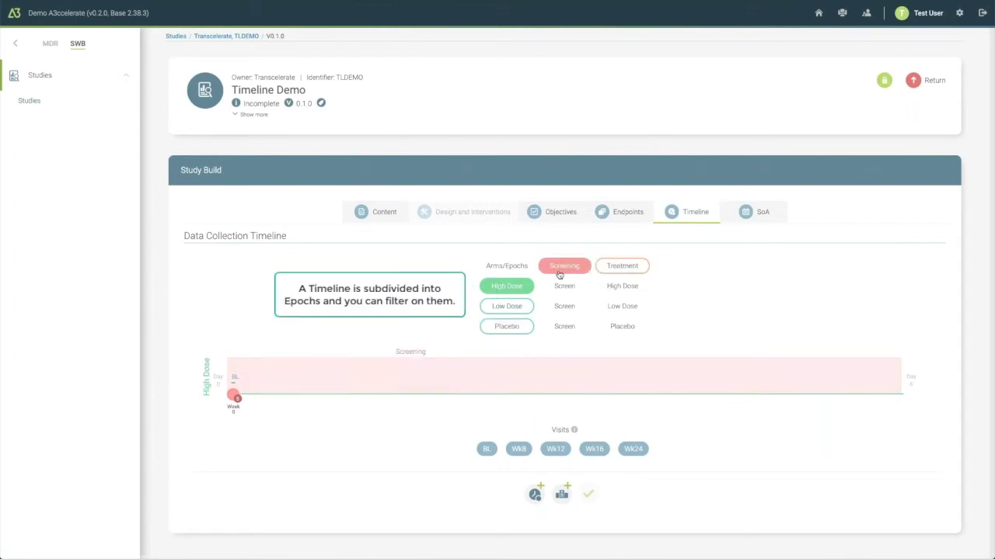
pyautogui.click(560, 272)
pyautogui.click(633, 270)
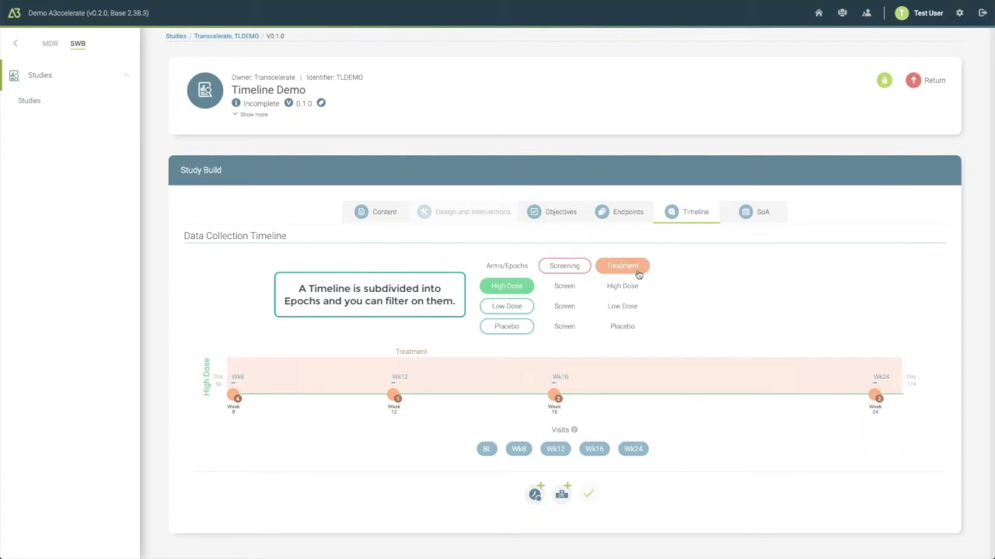
pyautogui.click(637, 272)
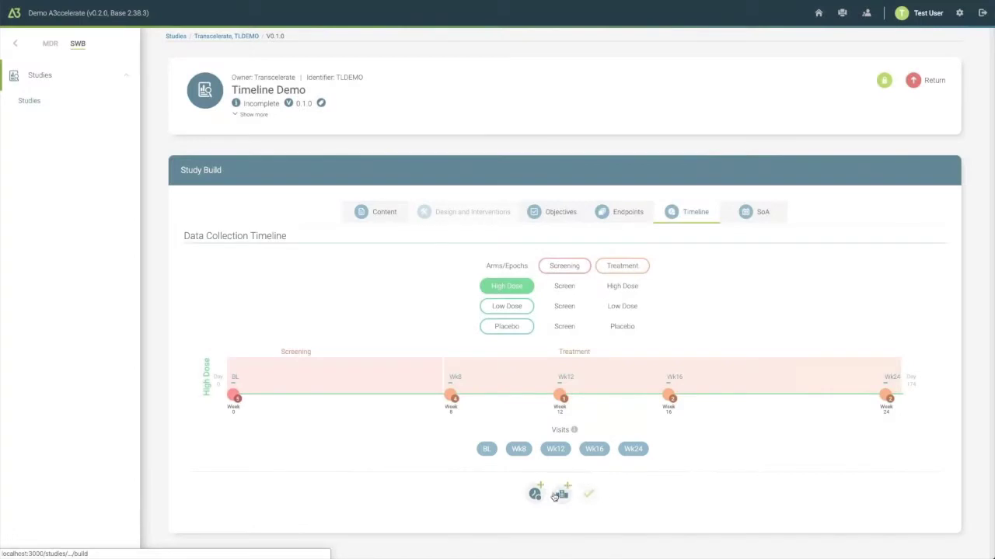
# - Move the High Dose timepoints of Wk16, Wk8 and Wk12 to weeks 19, 9 and 11, with the Screening–Treatment boundary just before Wk8
pyautogui.moveTo(672, 398); pyautogui.dragTo(759, 396)
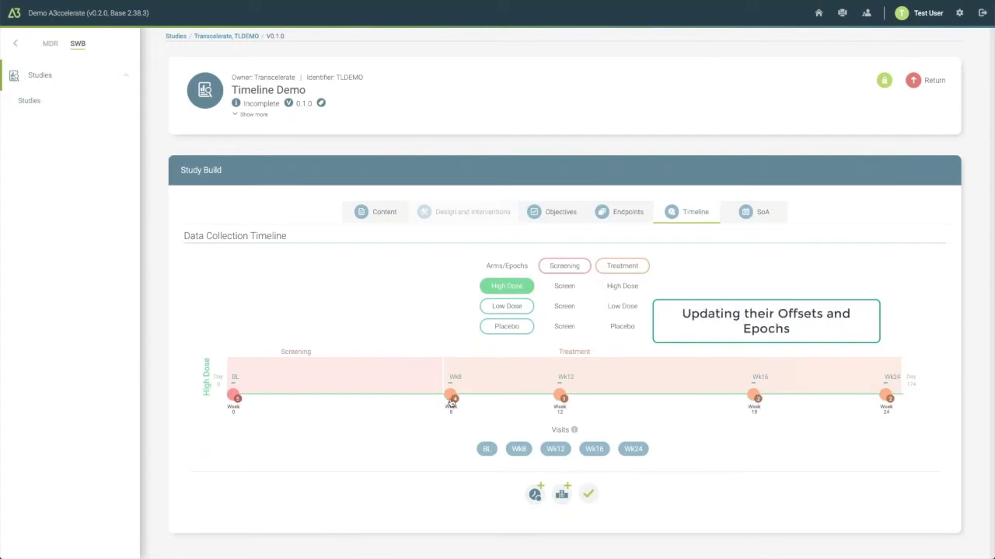
pyautogui.moveTo(451, 398); pyautogui.dragTo(544, 396)
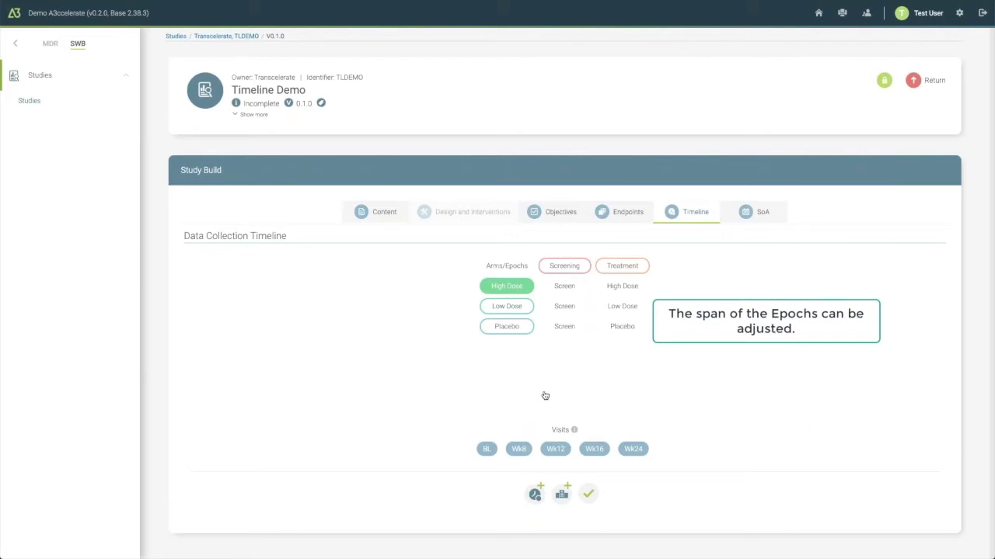
pyautogui.moveTo(748, 381); pyautogui.dragTo(484, 383)
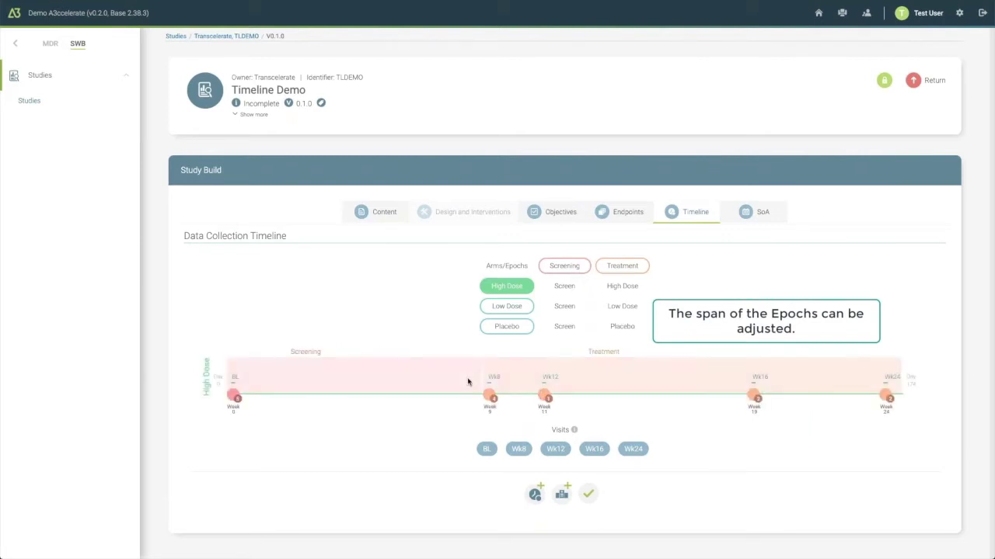
# - Switch the offset unit of the Wk8 and Wk12 timepoints to Day in their details
pyautogui.doubleClick(491, 397)
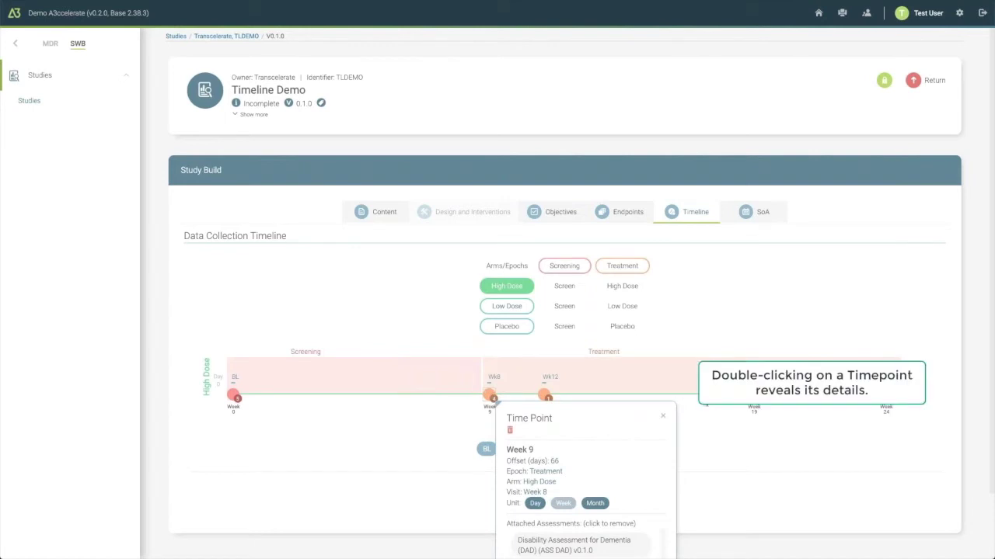
pyautogui.scroll(-1, 731, 415)
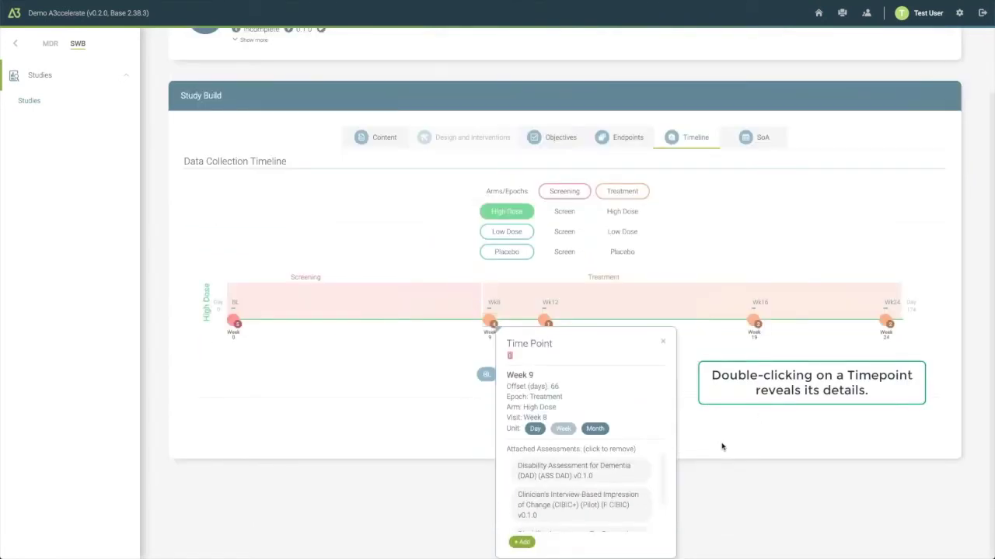
pyautogui.click(533, 427)
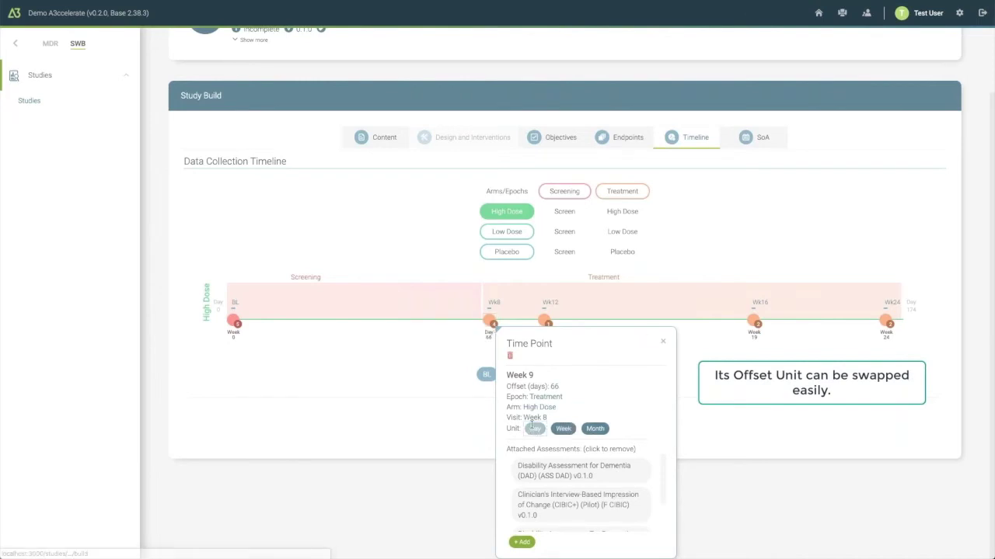
pyautogui.click(665, 344)
pyautogui.click(546, 398)
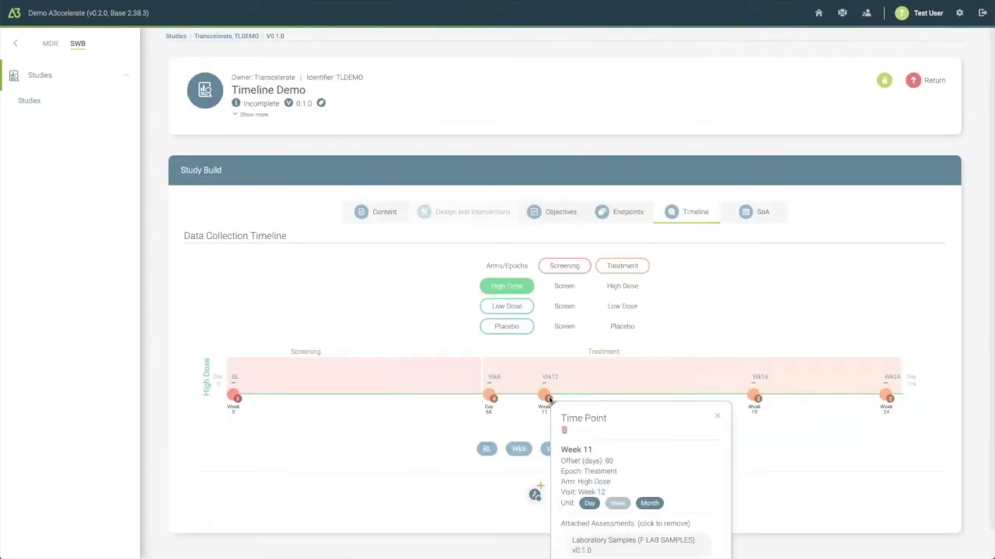
pyautogui.click(589, 472)
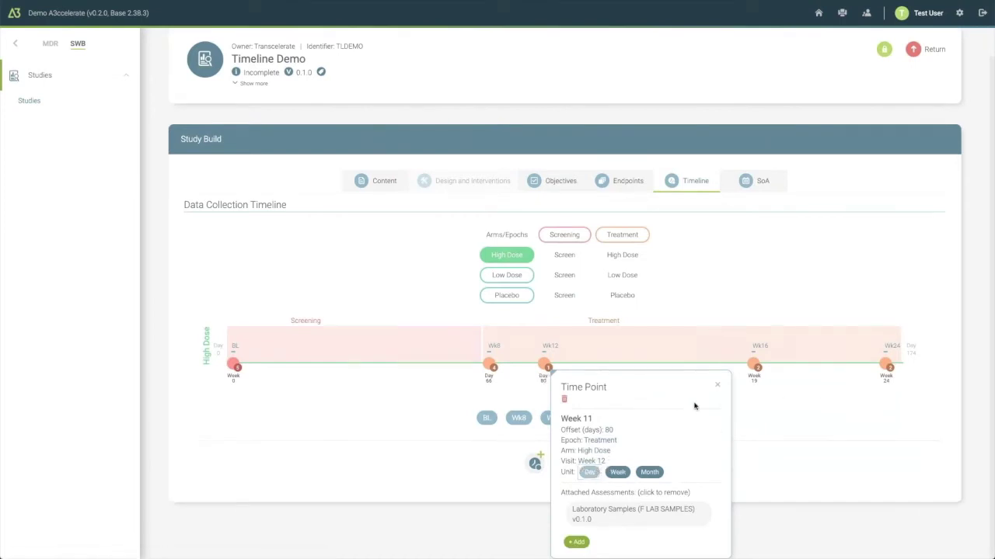
pyautogui.click(718, 388)
# - Move the Wk8 timepoint to day 30, keep it in the Treatment epoch, and save the timeline
pyautogui.moveTo(491, 396); pyautogui.dragTo(355, 400)
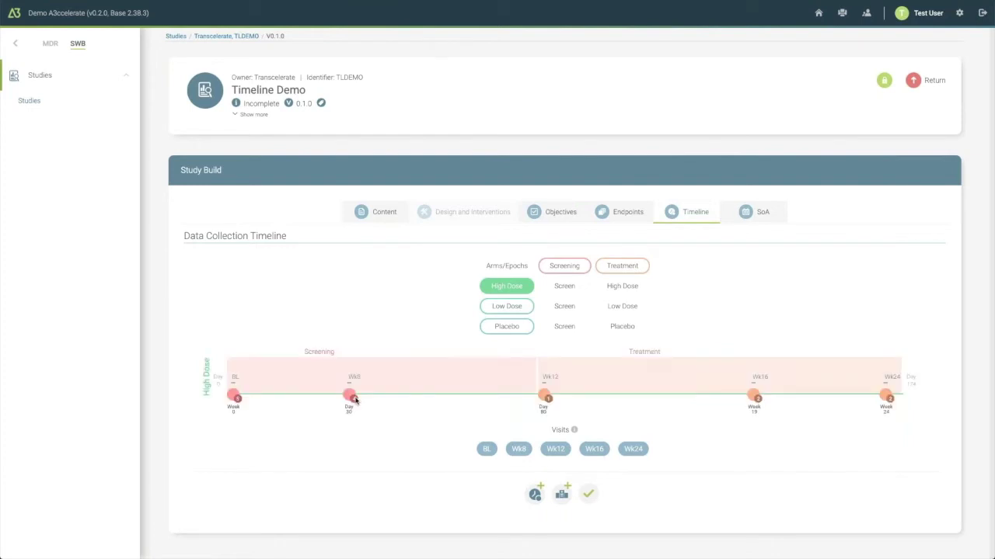
pyautogui.click(589, 495)
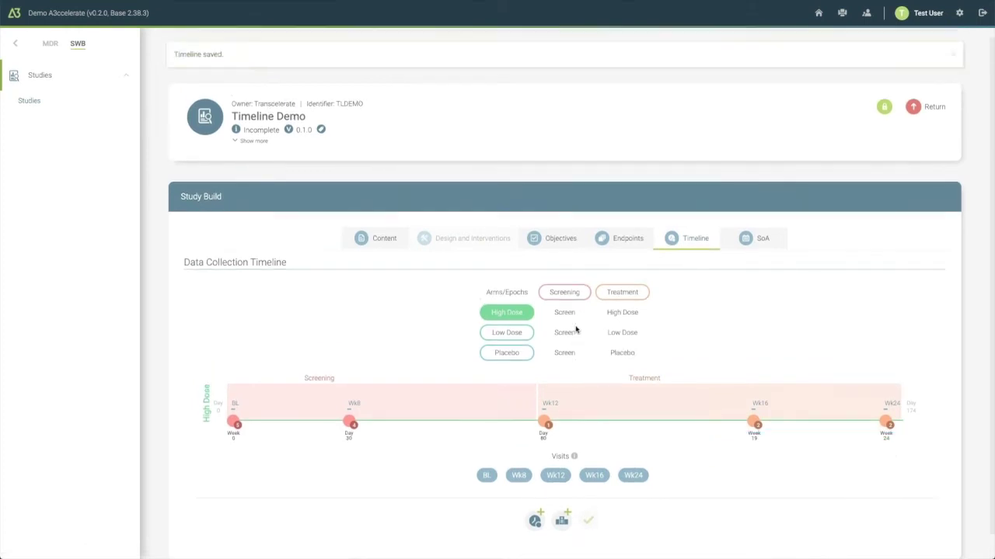
pyautogui.click(657, 218)
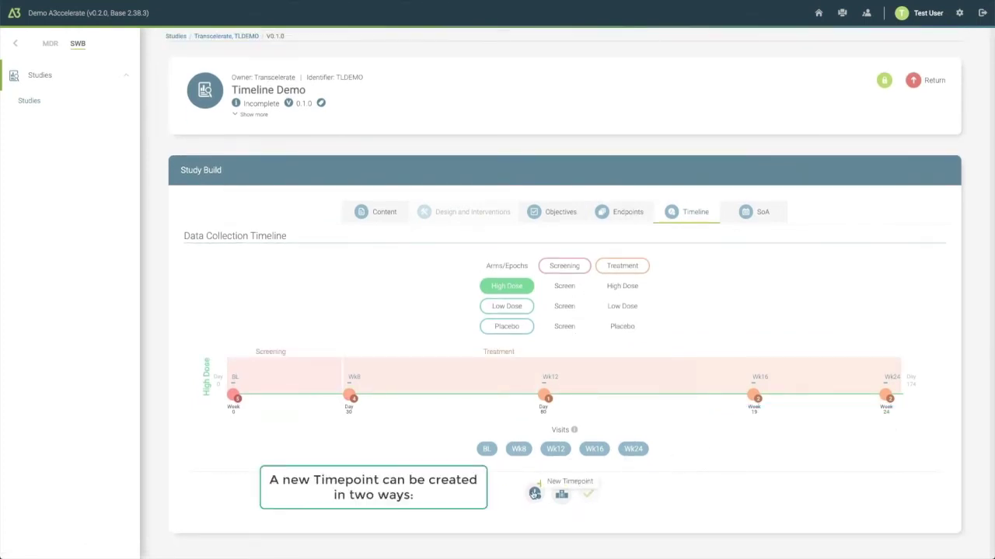
# - Add a timepoint at about day 106 between Wk12 and Wk16 on the High Dose timeline, and set its unit to Week
pyautogui.click(534, 494)
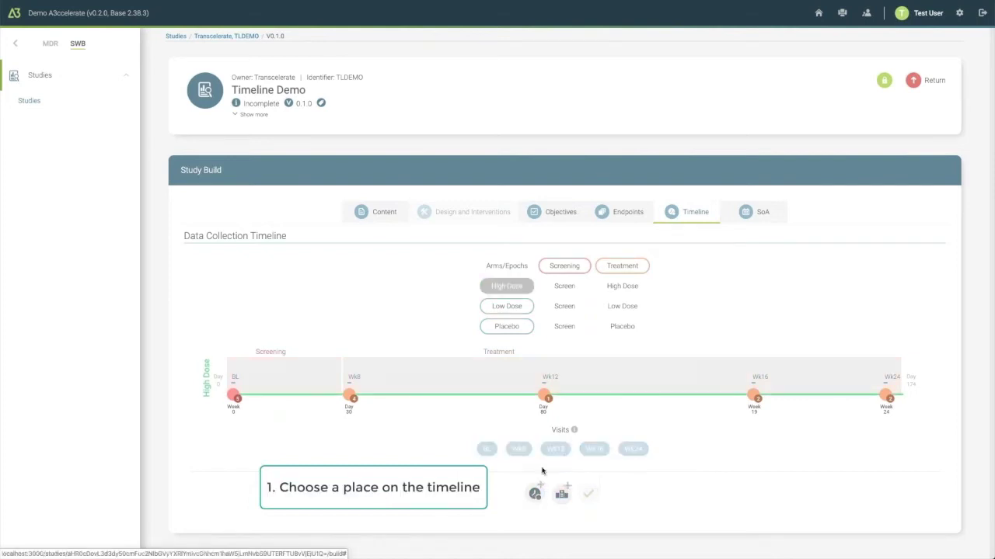
pyautogui.click(645, 395)
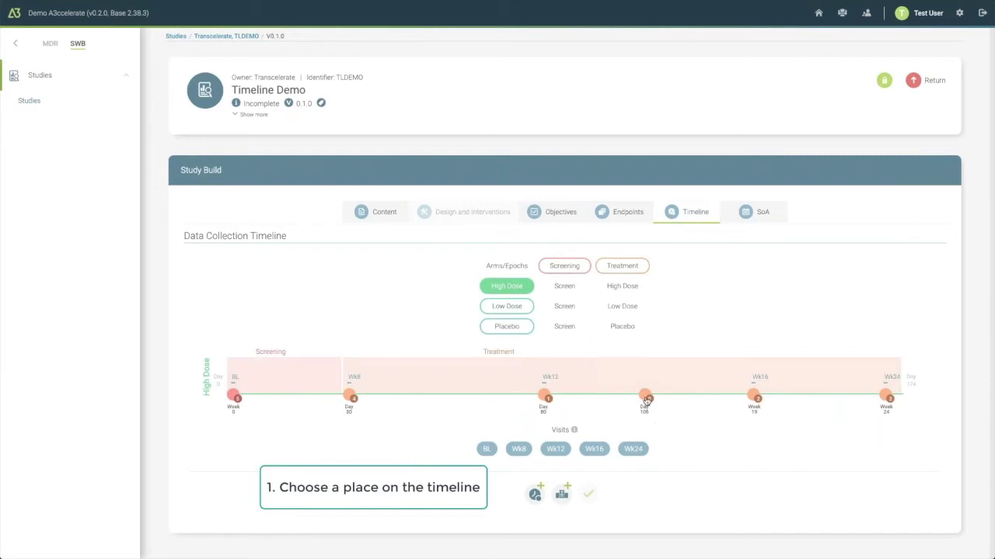
pyautogui.click(715, 500)
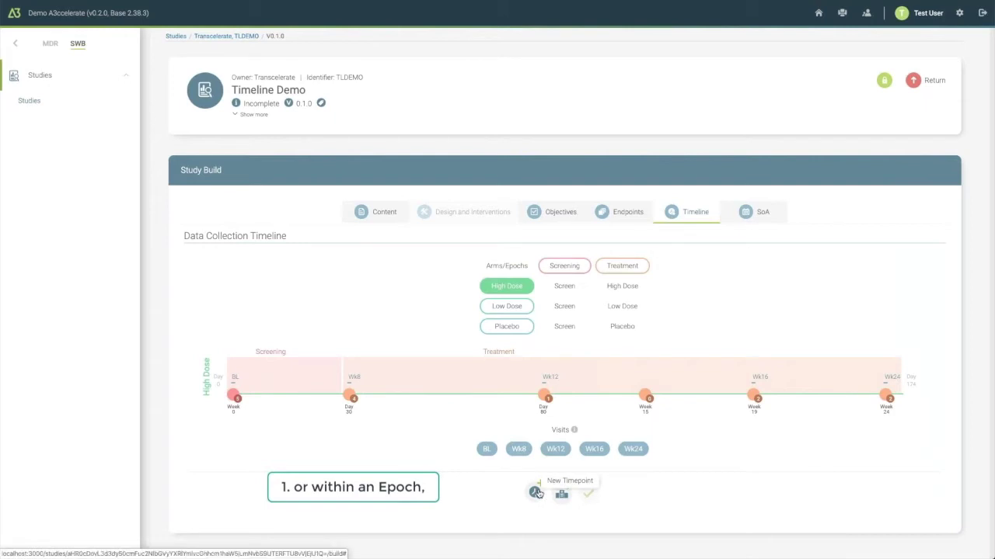
# - Add a timepoint within the Screening epoch of the High Dose timeline and move it to day 12
pyautogui.click(553, 267)
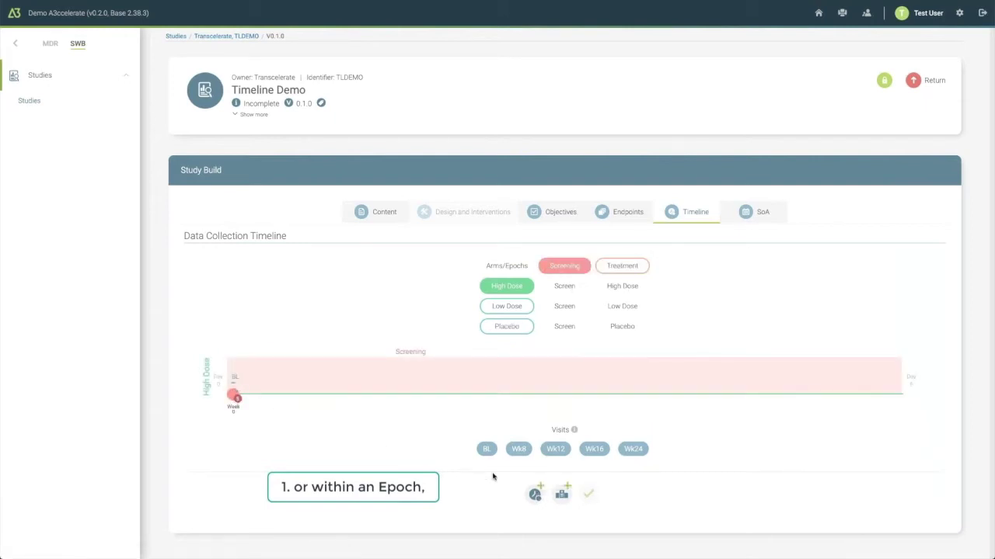
pyautogui.click(536, 493)
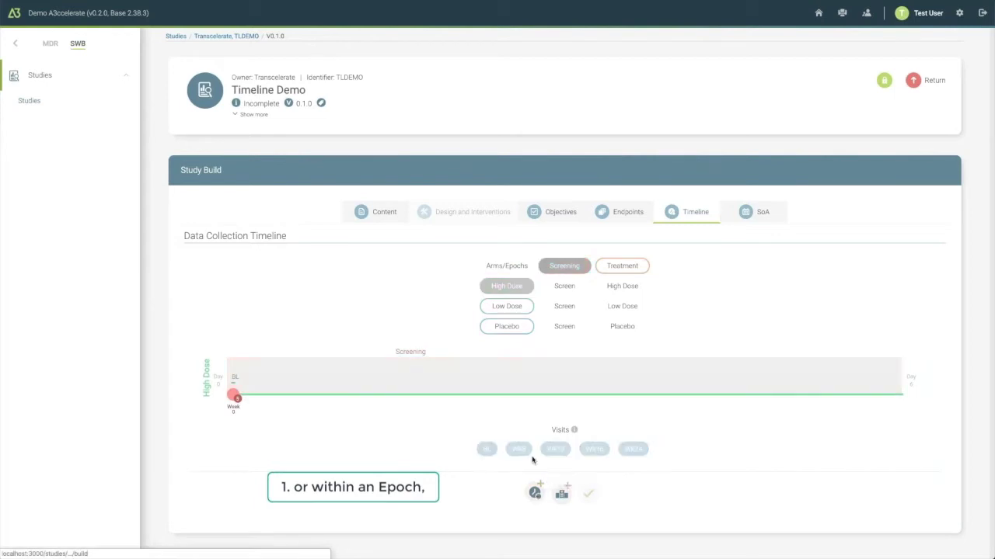
pyautogui.click(594, 394)
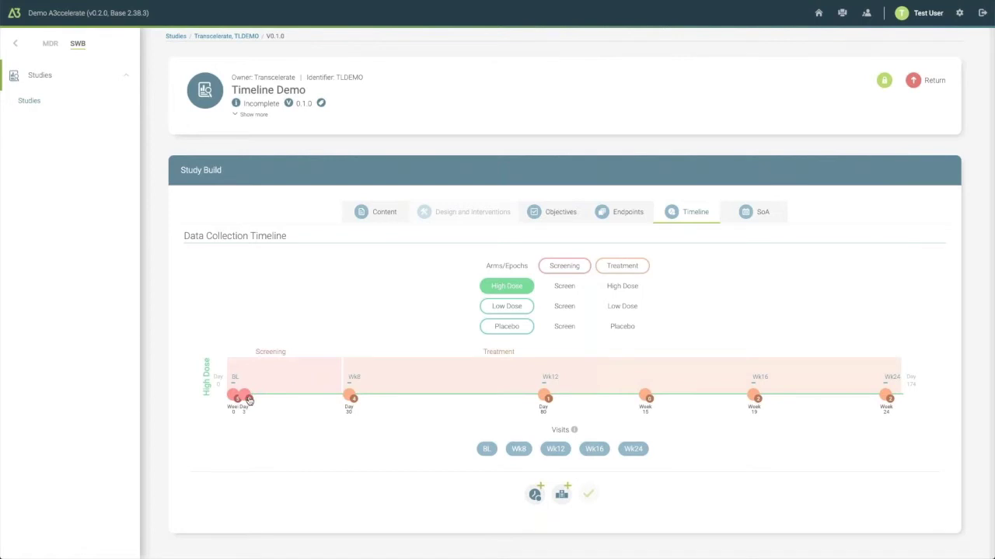
pyautogui.moveTo(248, 399); pyautogui.dragTo(283, 400)
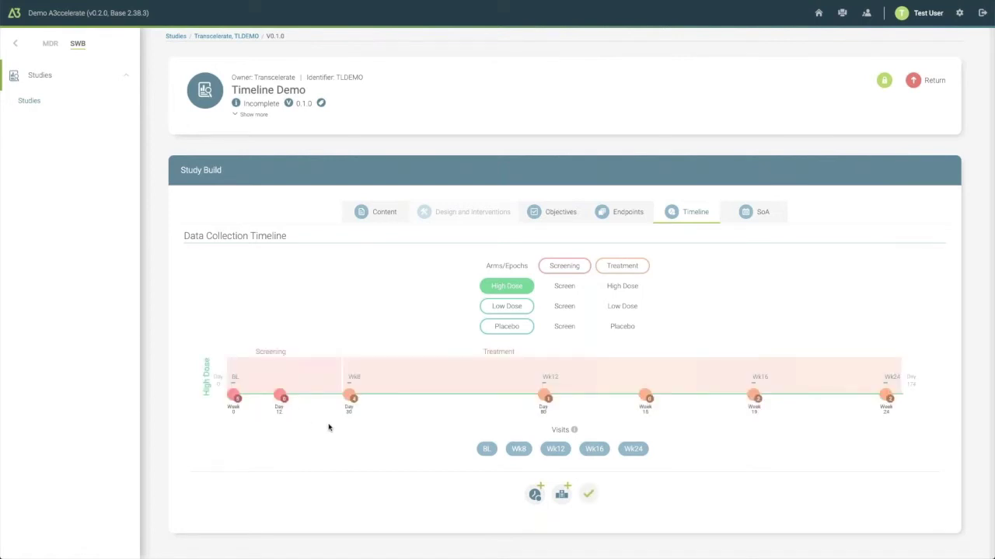
# - Fill out a new timepoint with unit Month, offset 6, All Arms and the Treatment epoch, and close the form without adding it
pyautogui.click(534, 494)
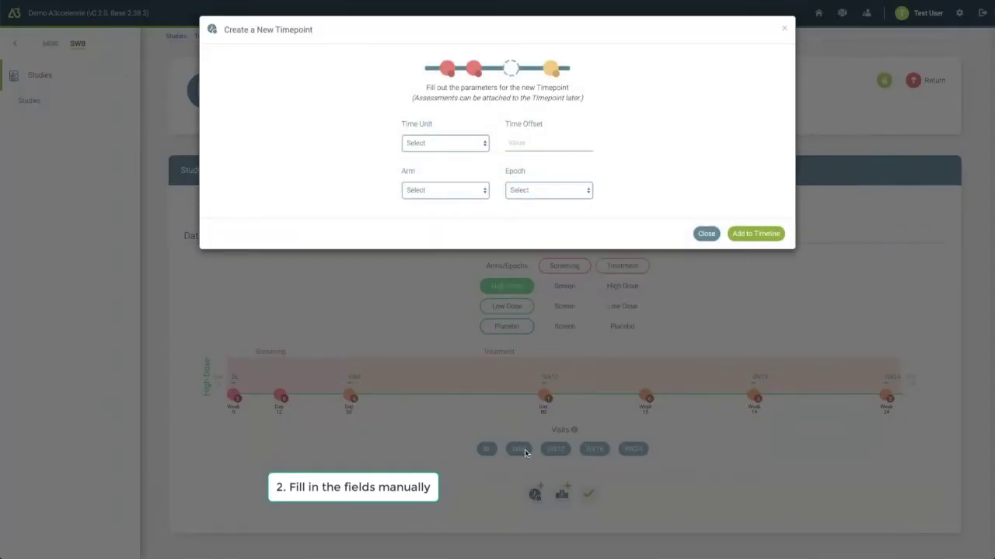
pyautogui.click(440, 145)
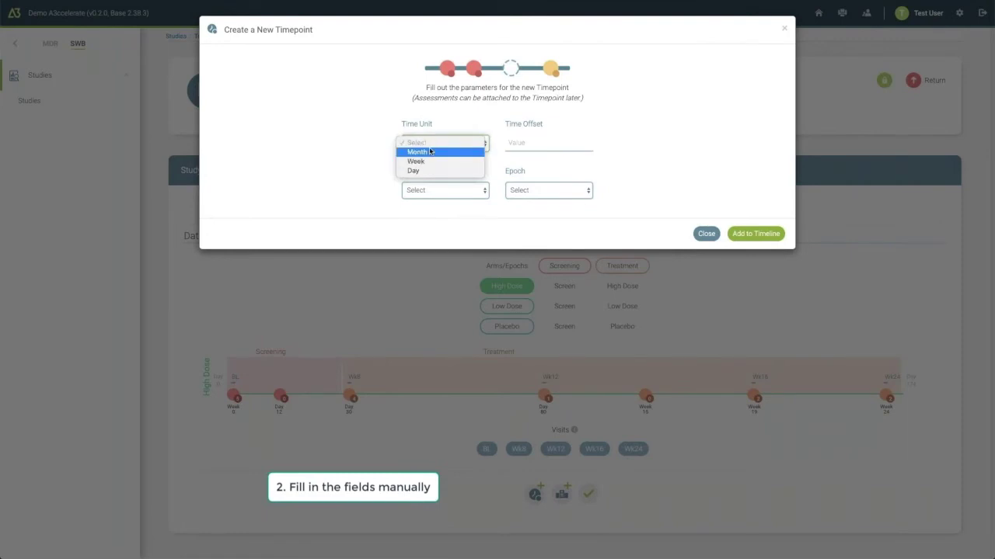
pyautogui.click(430, 152)
pyautogui.click(514, 147)
pyautogui.write('6')
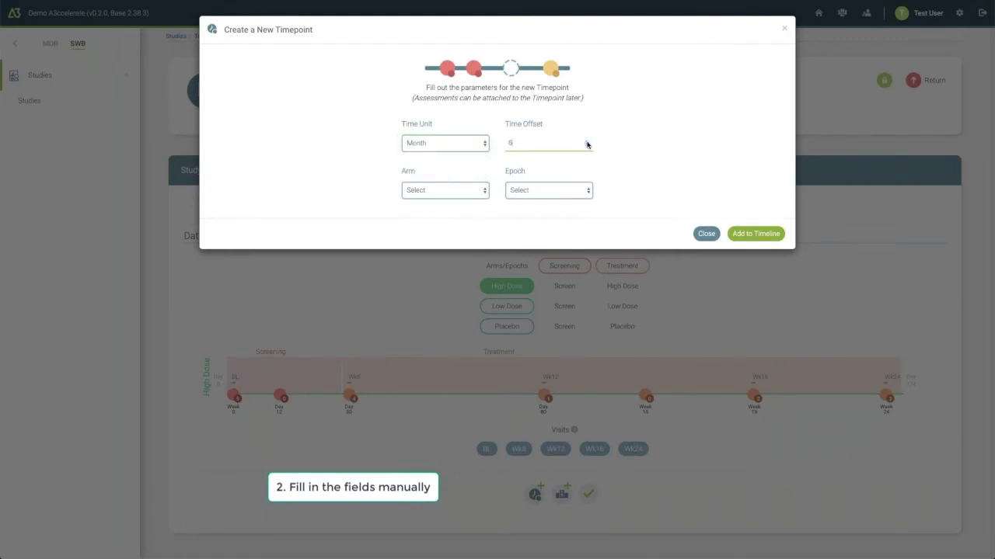
pyautogui.click(440, 191)
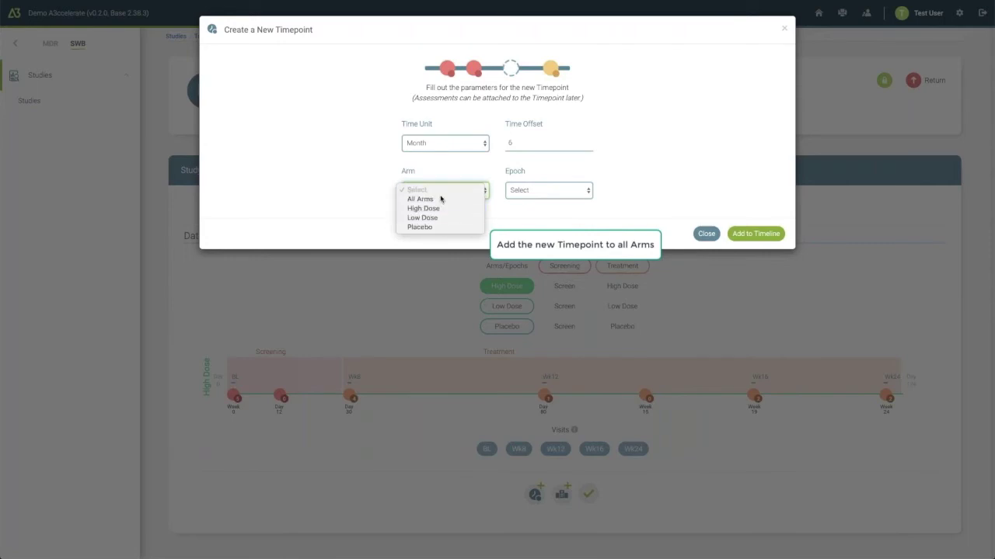
pyautogui.click(442, 198)
pyautogui.click(538, 192)
pyautogui.click(536, 208)
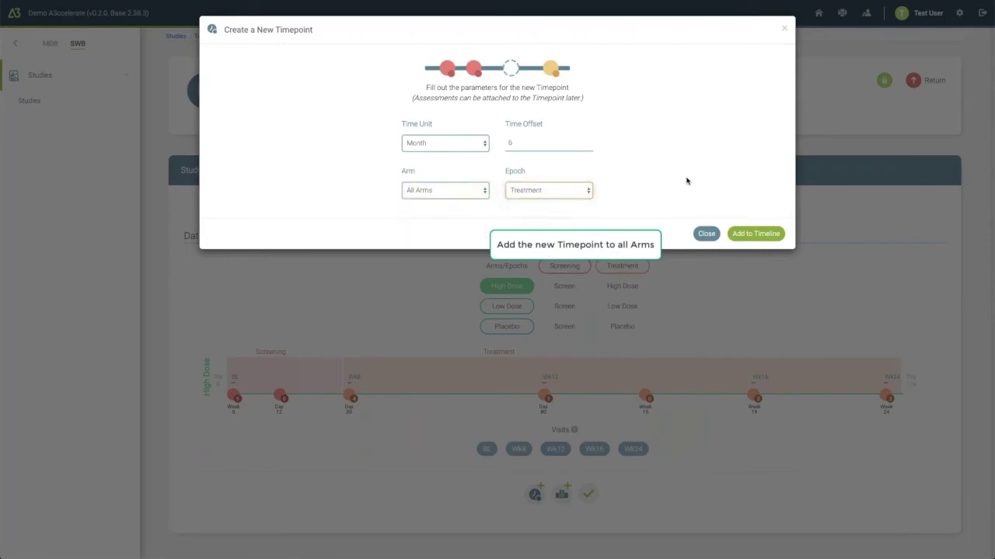
pyautogui.click(704, 234)
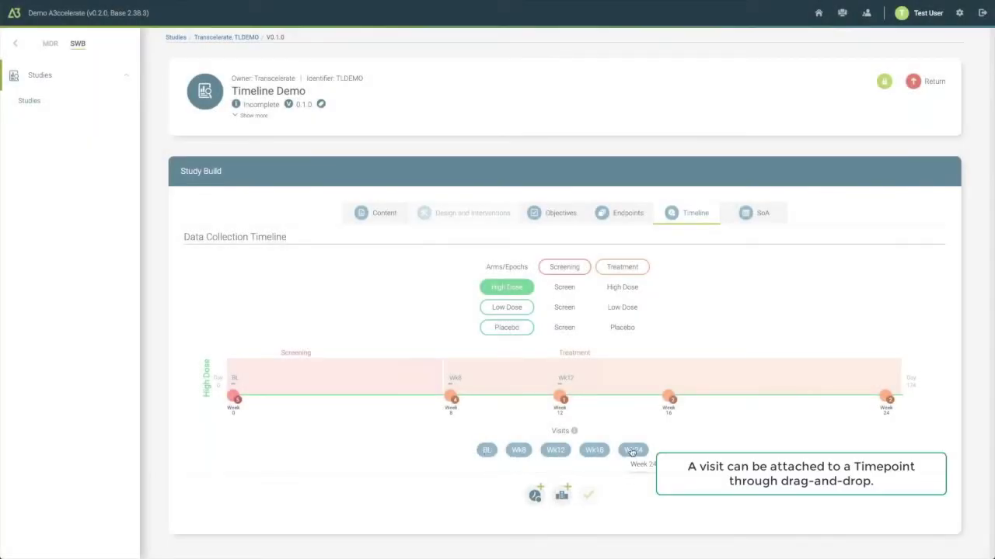
# - Attach the Wk24 visit to the week 24 timepoint, and add a timepoint at about day 116 with its unit set to Week
pyautogui.moveTo(632, 451); pyautogui.dragTo(887, 401)
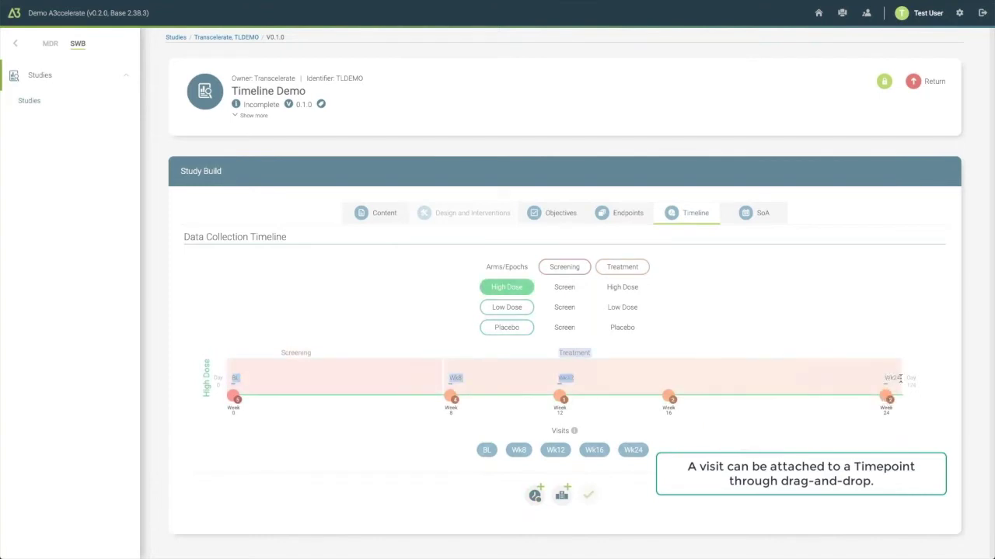
pyautogui.click(534, 495)
pyautogui.click(703, 399)
pyautogui.moveTo(703, 400); pyautogui.dragTo(684, 400)
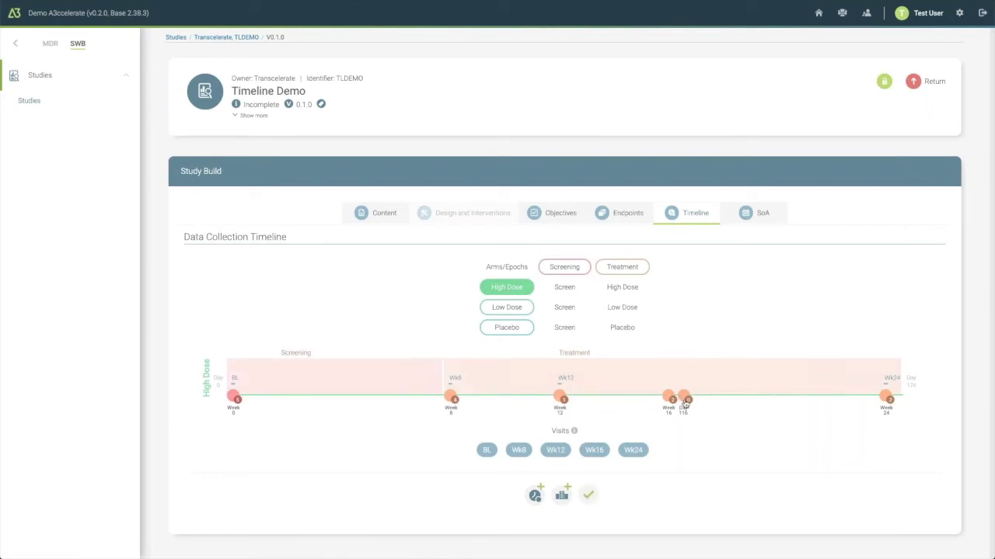
pyautogui.click(729, 504)
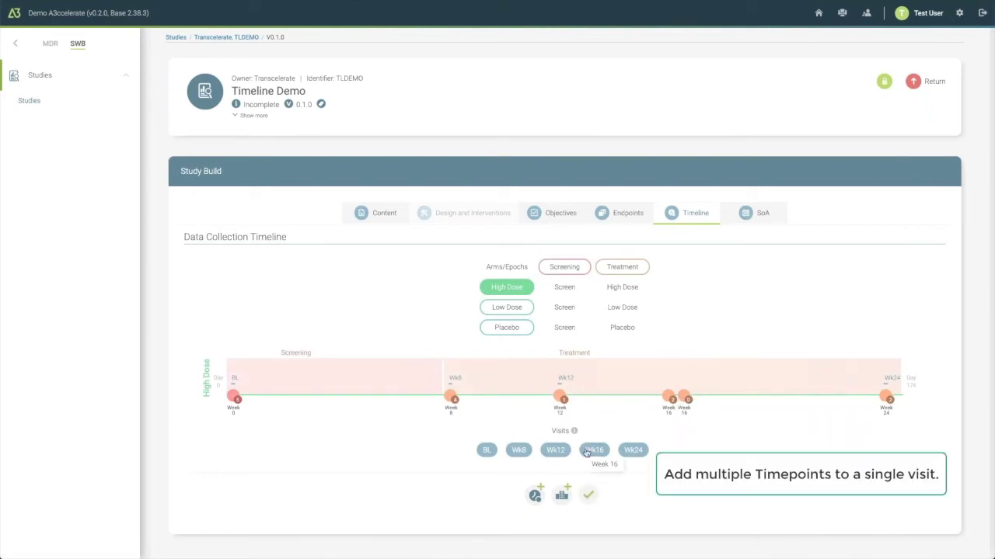
# - Attach the Wk16 visit to both neighbouring week 16 timepoints on the High Dose timeline
pyautogui.moveTo(589, 456); pyautogui.dragTo(666, 415)
pyautogui.moveTo(592, 451)
pyautogui.mouseDown()
pyautogui.moveTo(713, 398)
pyautogui.moveTo(686, 403)
pyautogui.mouseUp()
# - Examine the assessments attached to the first week 16 timepoint and to the baseline timepoint
pyautogui.click(668, 399)
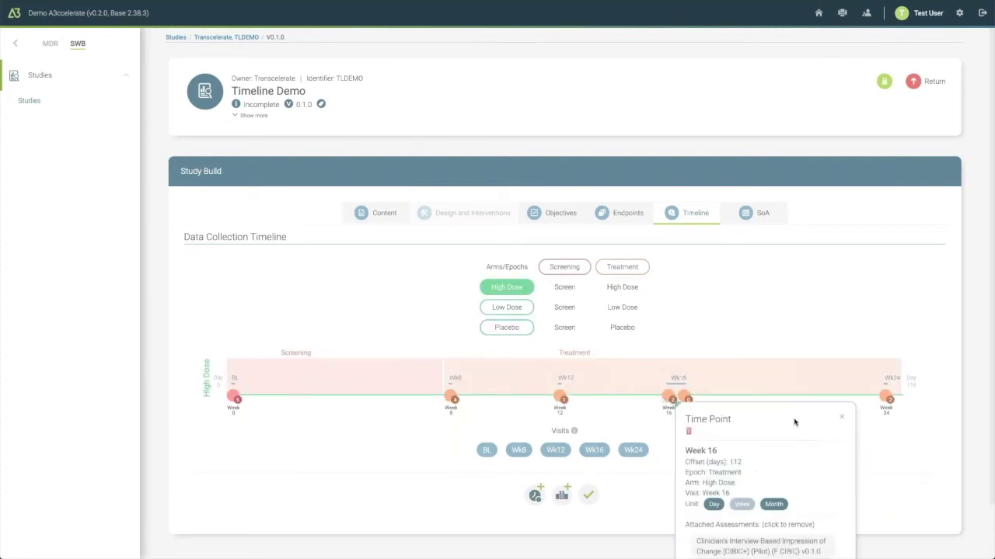
pyautogui.scroll(-1, 795, 422)
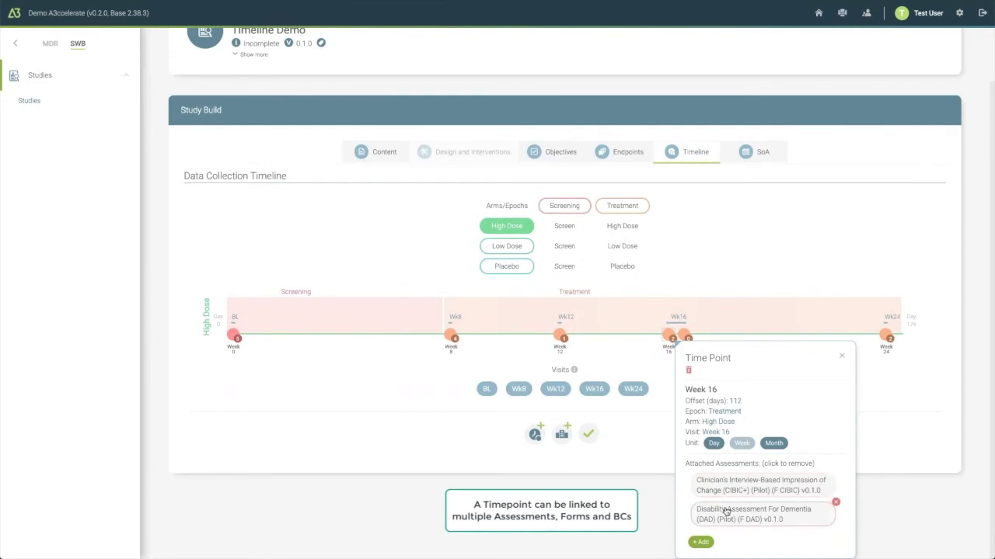
pyautogui.click(842, 356)
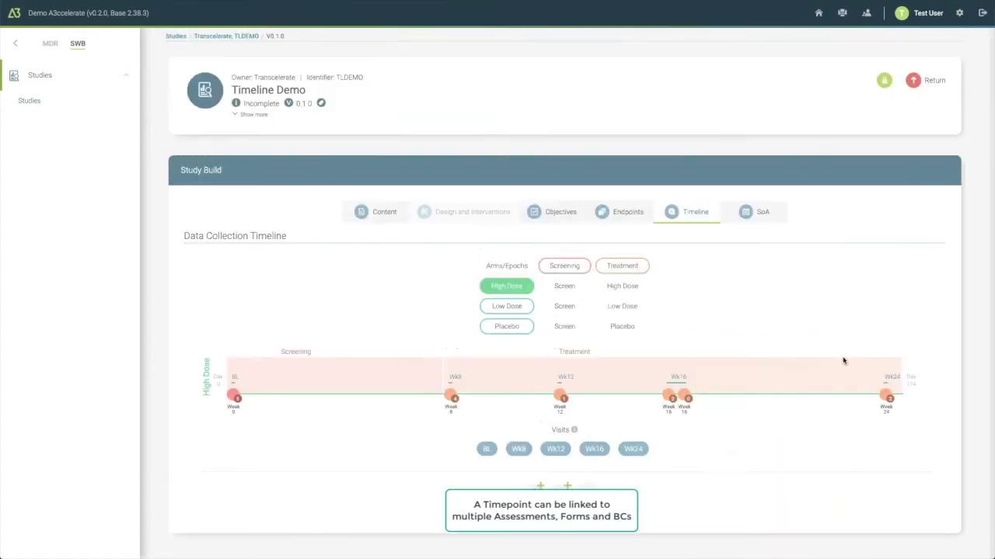
pyautogui.click(236, 398)
pyautogui.scroll(-1, 256, 481)
pyautogui.scroll(-2, 326, 497)
pyautogui.scroll(2, 326, 497)
pyautogui.scroll(1, 384, 325)
pyautogui.click(405, 417)
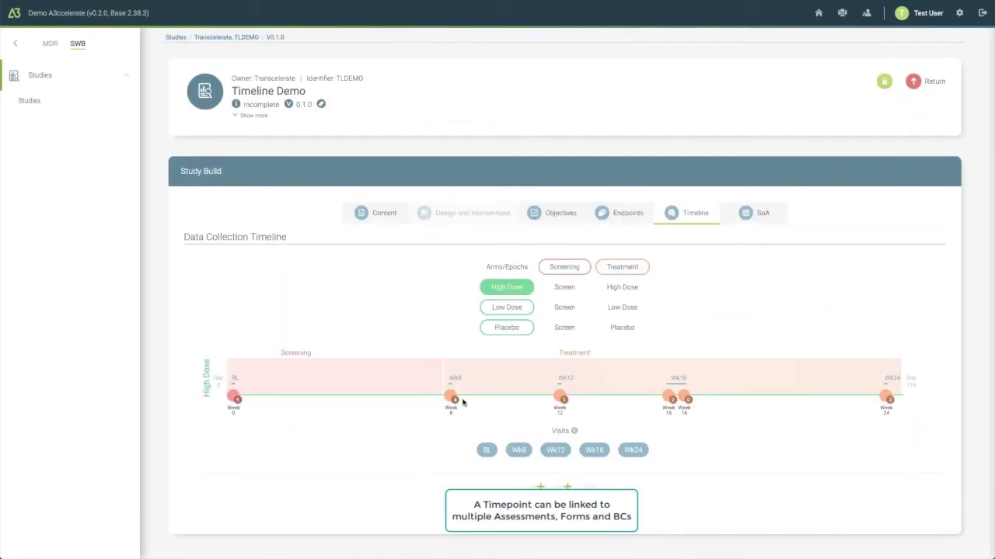
# - Save the timeline with the visit and timepoint changes
pyautogui.click(661, 487)
pyautogui.scroll(-1, 792, 259)
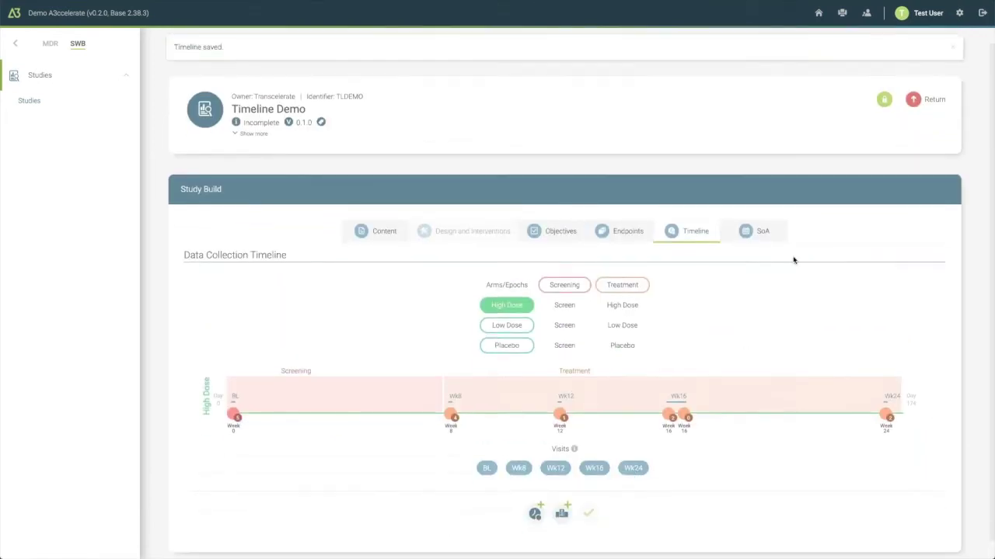
# - Review the study's generated Schedule of Assessments, and return to the data collection timeline
pyautogui.click(765, 213)
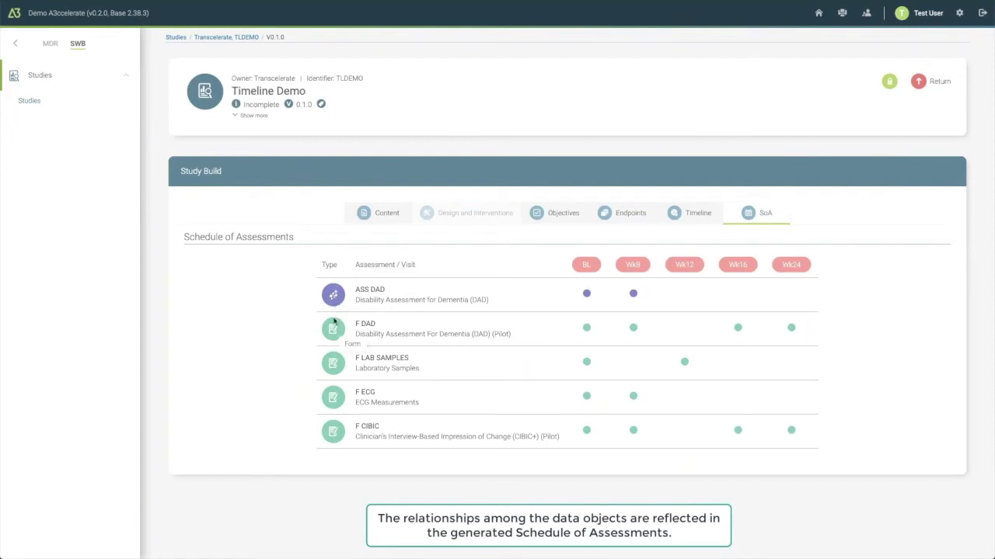
pyautogui.click(695, 213)
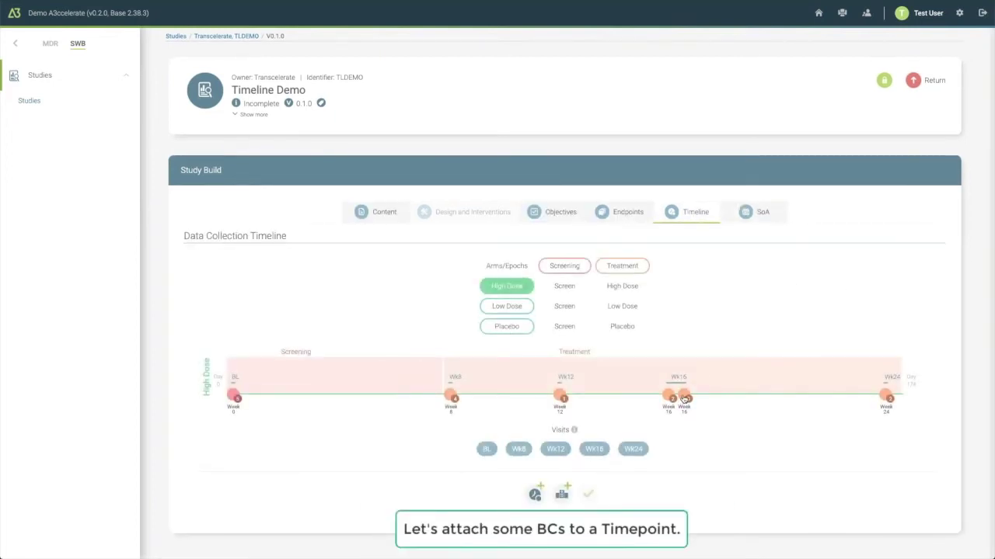
# - Start adding assessments to the second week 16 timepoint (day 116) and bring up the available Biomedical Concepts
pyautogui.click(684, 399)
pyautogui.scroll(-1, 716, 536)
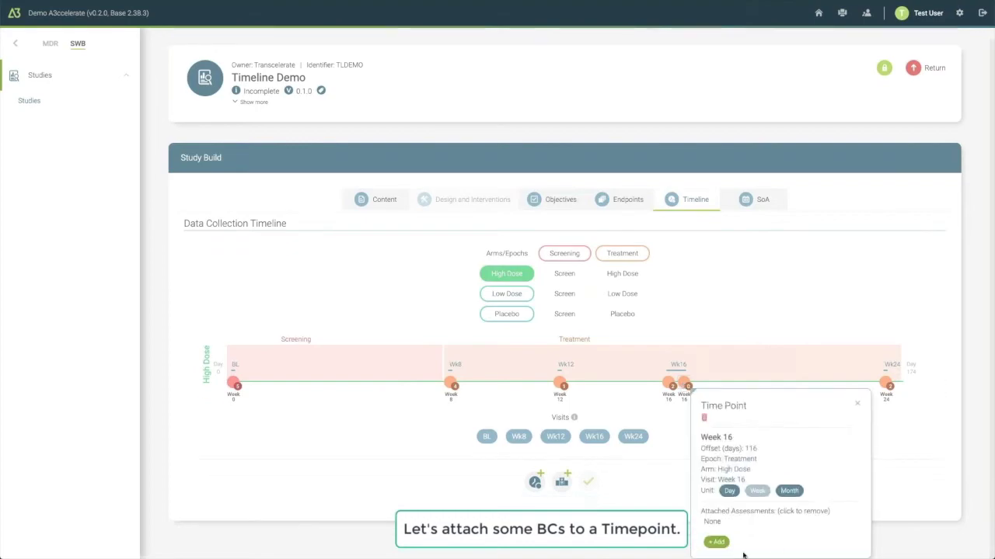
pyautogui.click(715, 541)
pyautogui.click(426, 125)
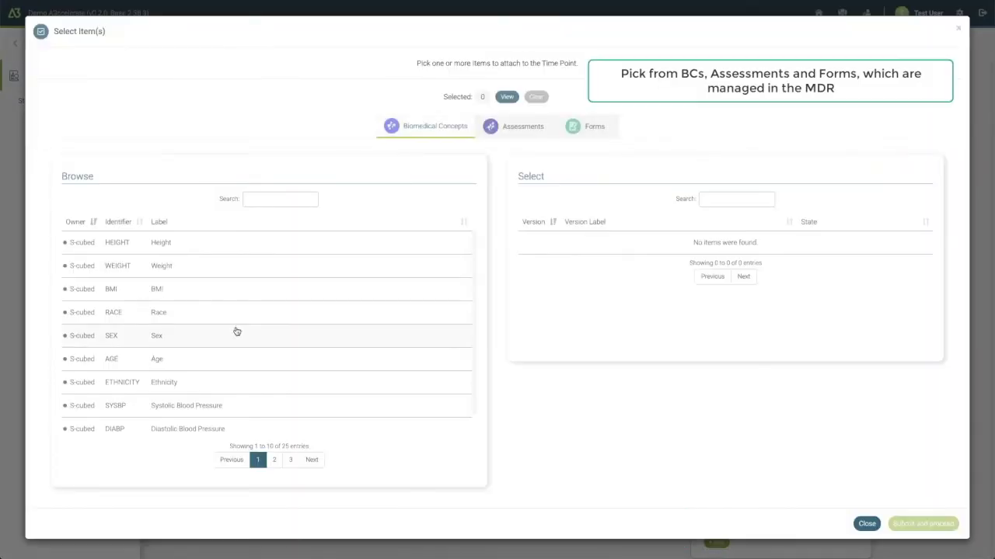
pyautogui.click(562, 129)
pyautogui.click(444, 129)
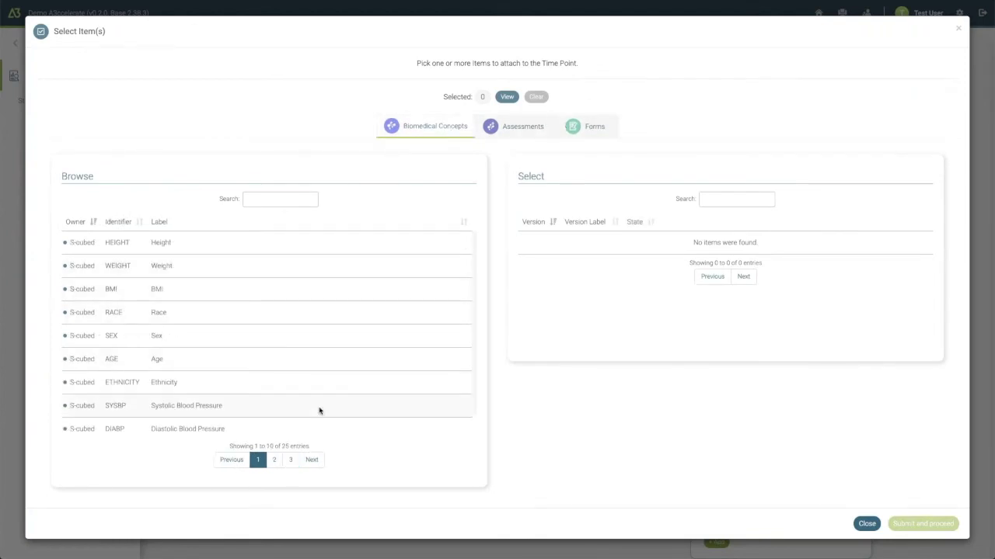
# - Attach version 0.1.0 of the Systolic Blood Pressure and Diastolic Blood Pressure concepts to the second week 16 timepoint
pyautogui.scroll(-1, 318, 405)
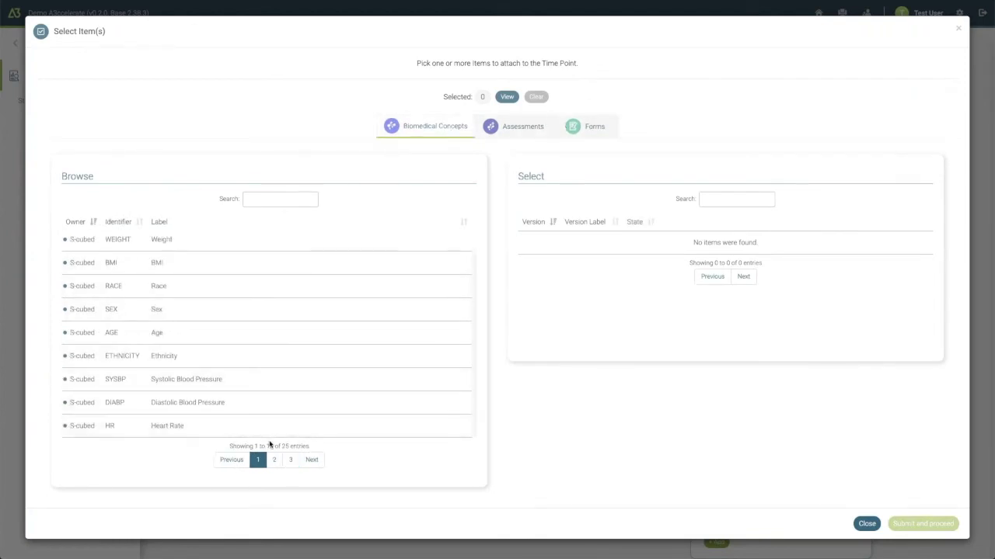
pyautogui.click(208, 386)
pyautogui.click(572, 244)
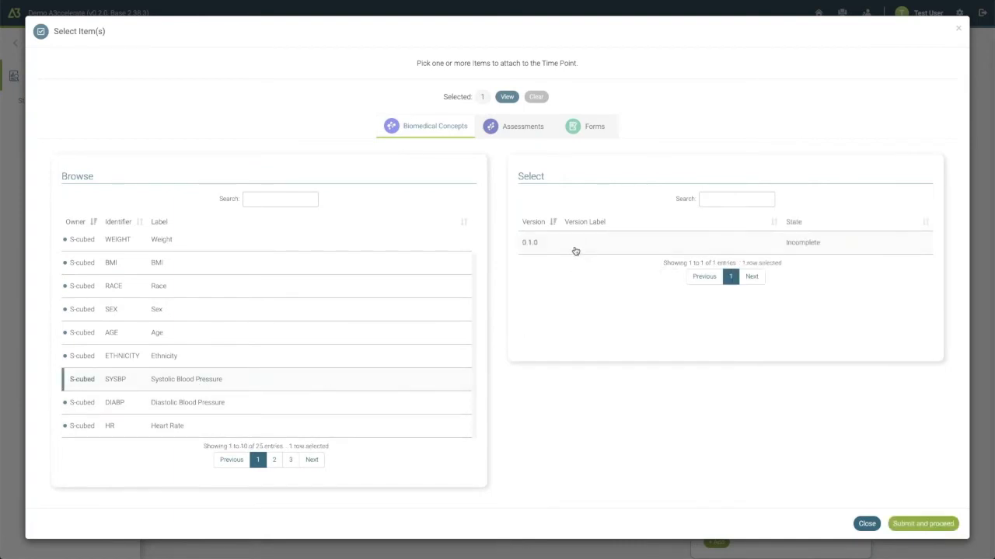
pyautogui.click(240, 402)
pyautogui.click(621, 245)
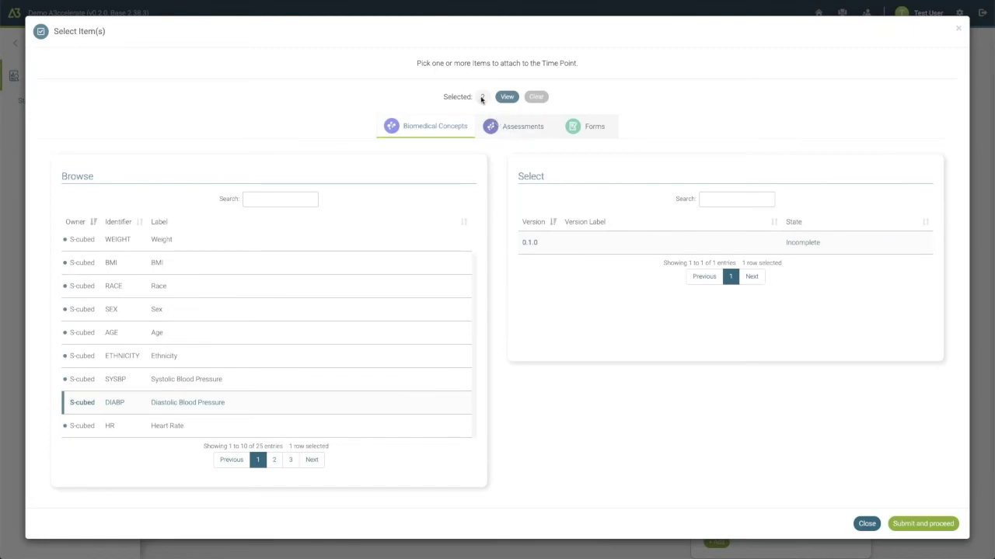
pyautogui.click(915, 525)
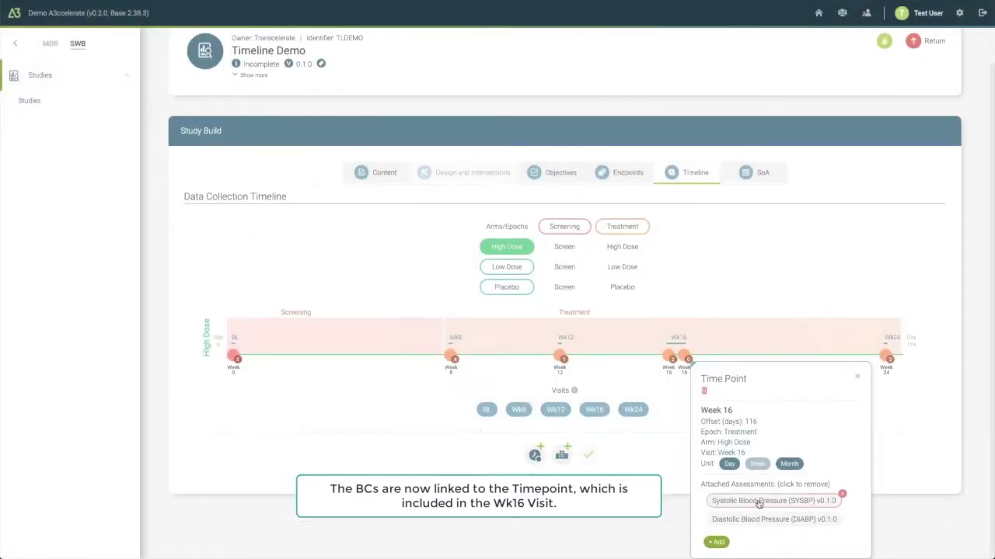
pyautogui.click(857, 376)
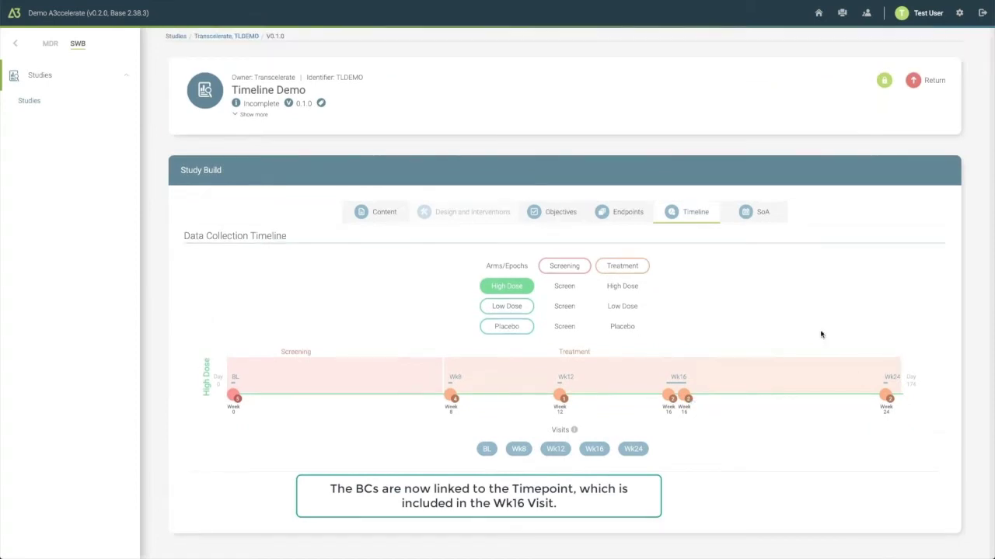
# - Check the blood pressure concepts in the Schedule of Assessments, and go back to the timeline
pyautogui.click(760, 211)
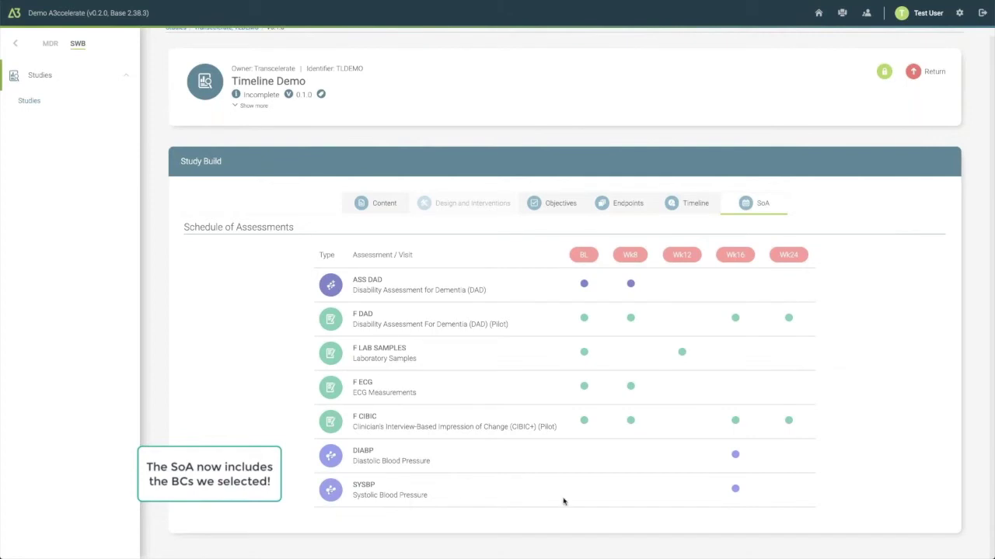
pyautogui.click(696, 211)
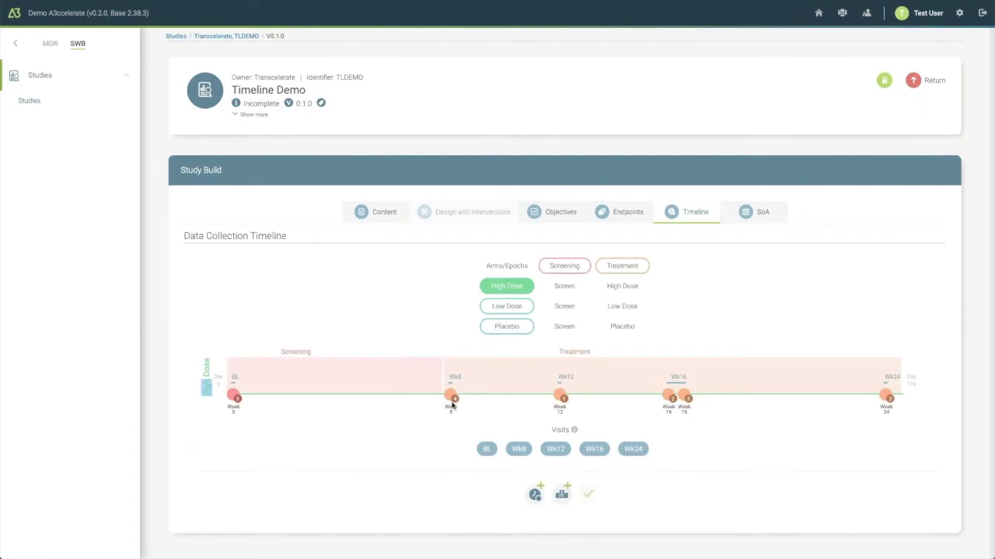
# - Remove all assessments attached to the week 8 timepoint on the High Dose timeline, and view the Schedule of Assessments
pyautogui.click(451, 398)
pyautogui.scroll(-1, 753, 377)
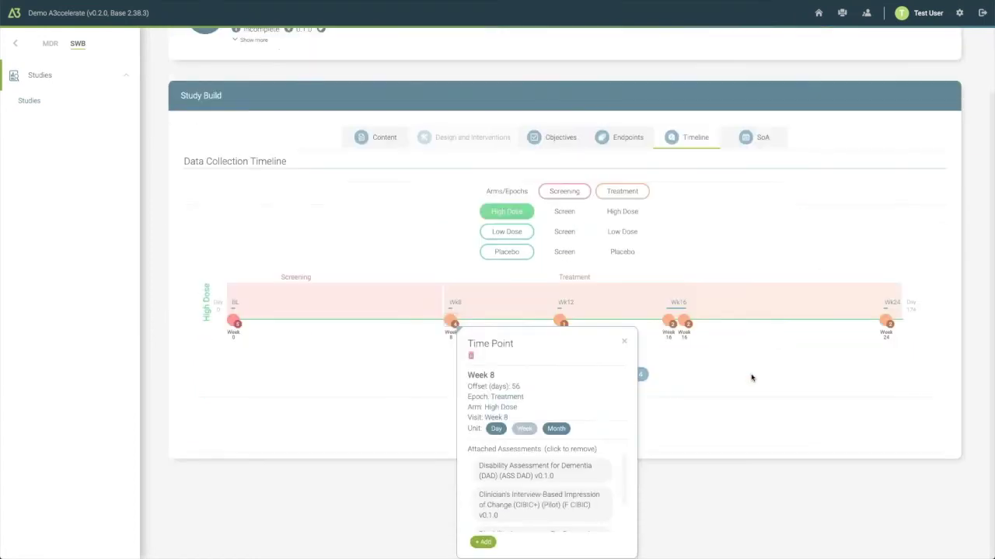
pyautogui.scroll(2, 544, 489)
pyautogui.scroll(1, 547, 507)
pyautogui.scroll(-3, 553, 501)
pyautogui.click(548, 503)
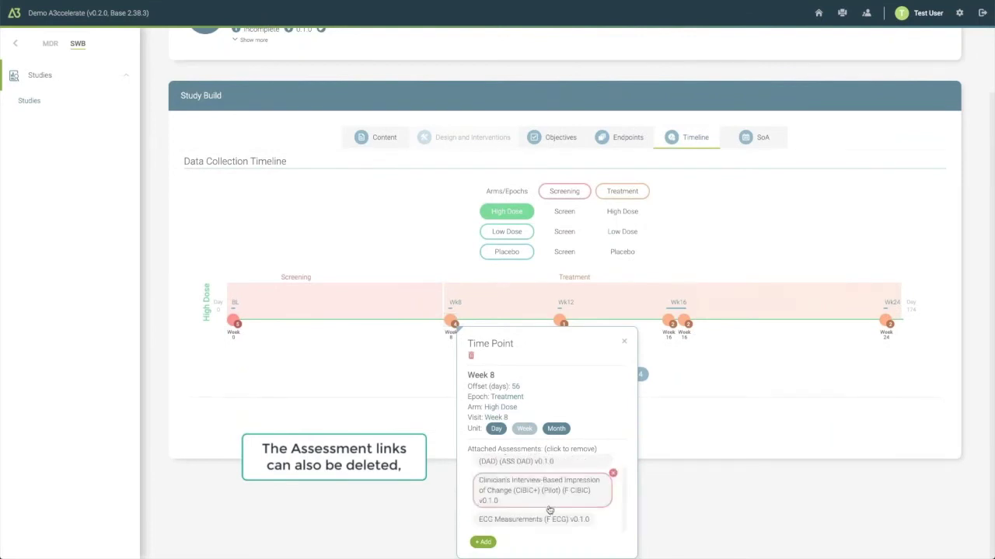
pyautogui.click(545, 498)
pyautogui.click(546, 501)
pyautogui.click(536, 517)
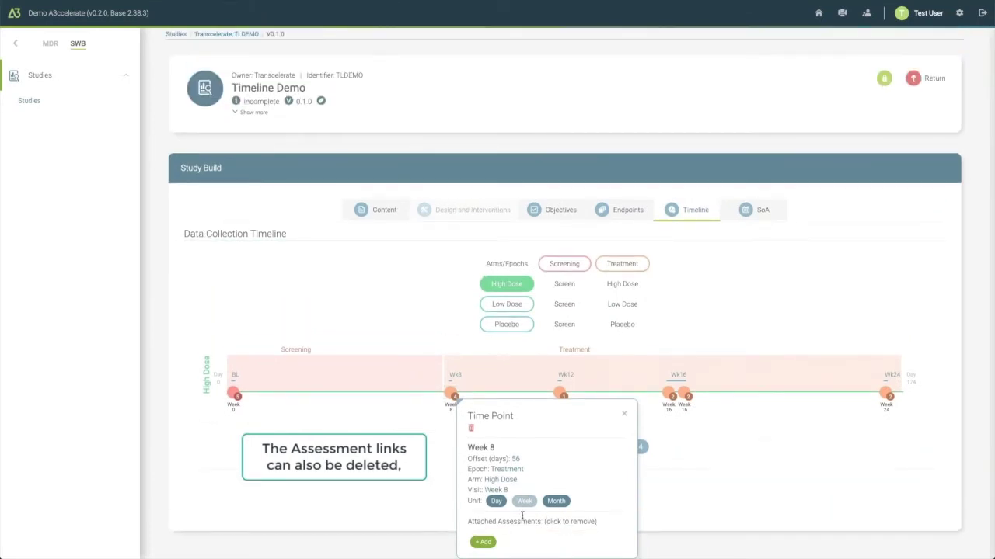
pyautogui.click(623, 417)
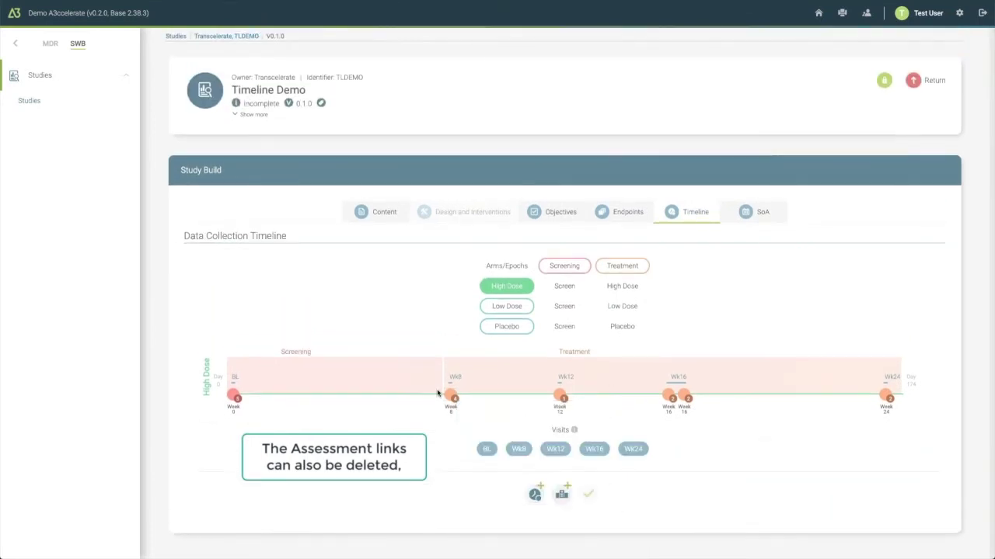
pyautogui.click(762, 212)
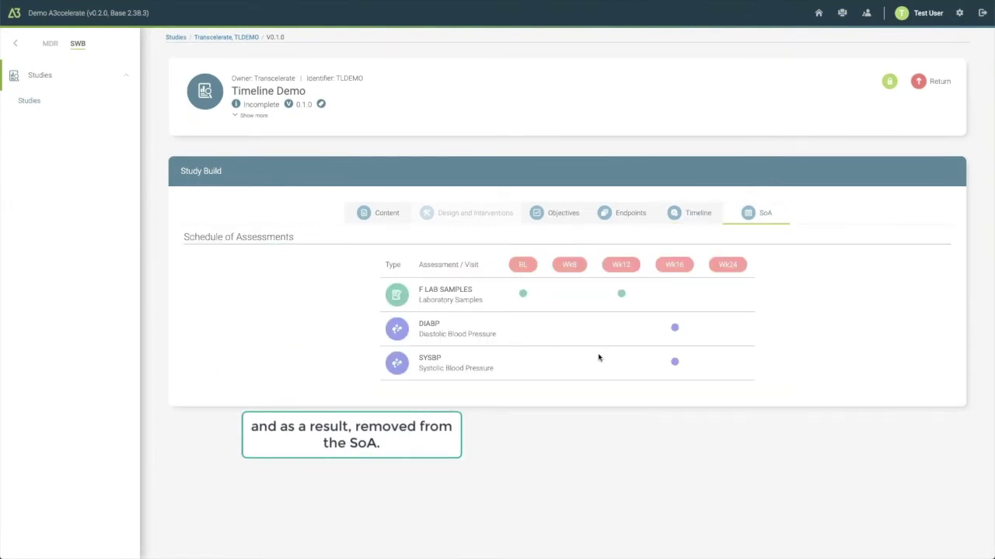